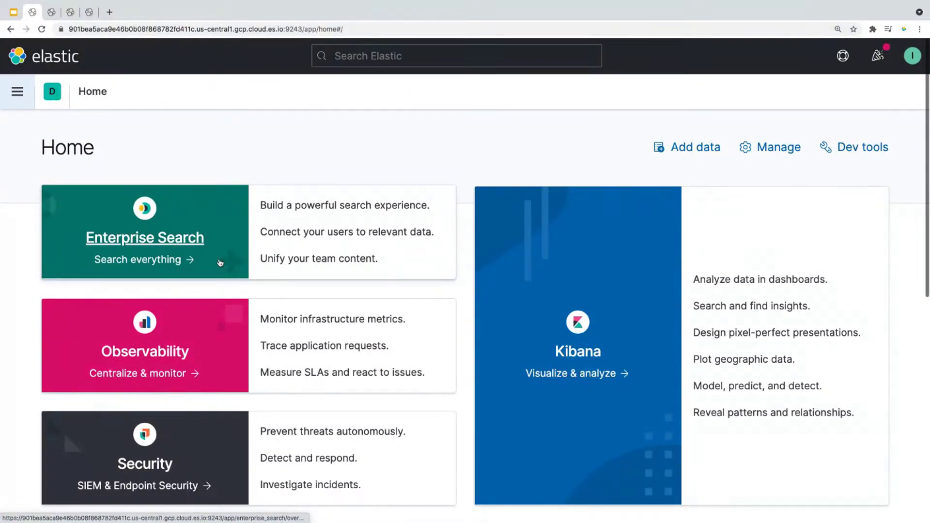
Step: From Home, open the Data Visualizer's 'Upload a file' page and start choosing a CSV file
scroll(27, 260, down, 3)
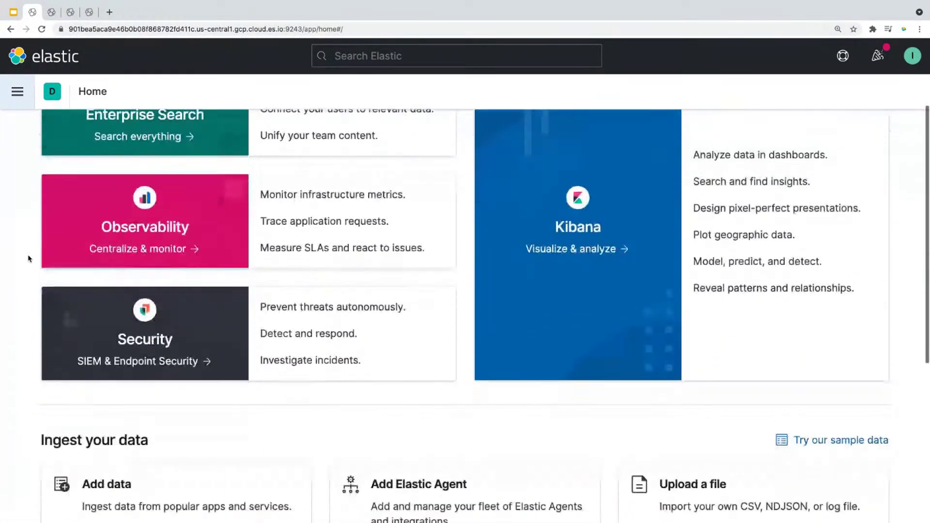
scroll(28, 259, down, 4)
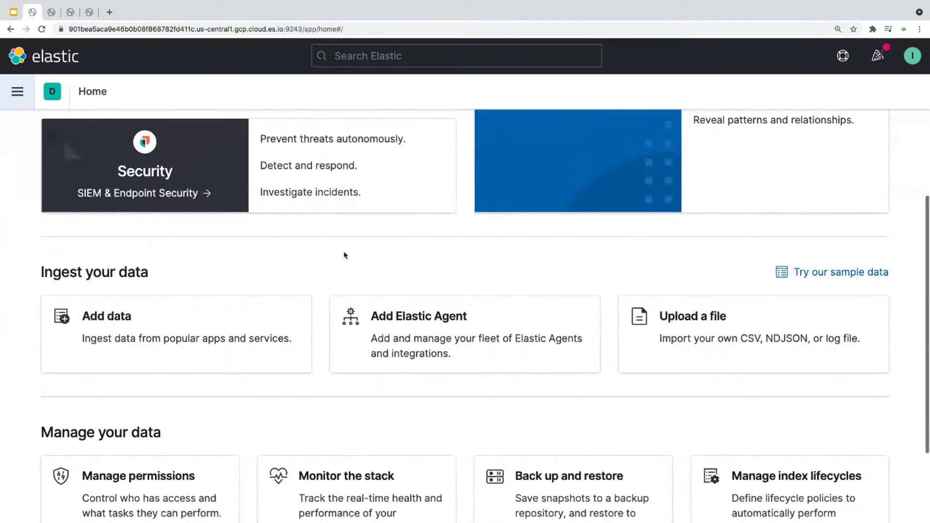
click(690, 314)
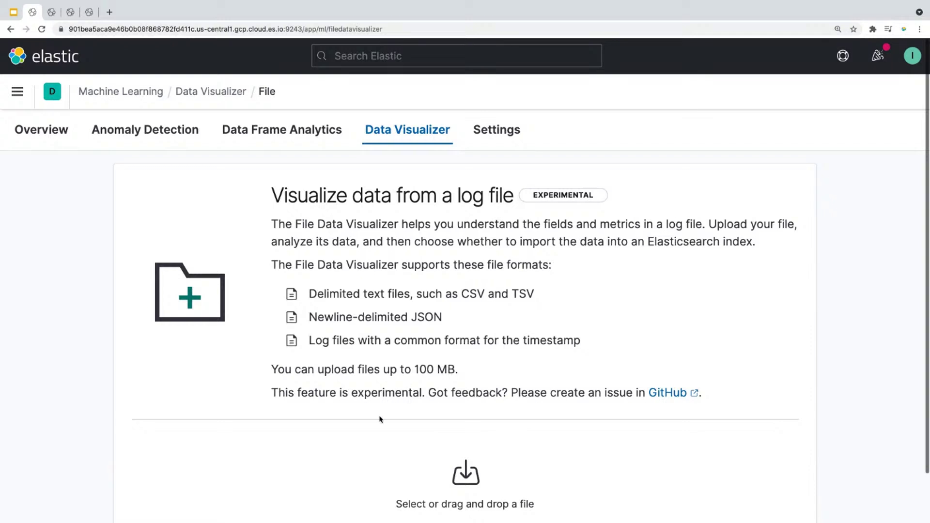
scroll(381, 417, down, 1)
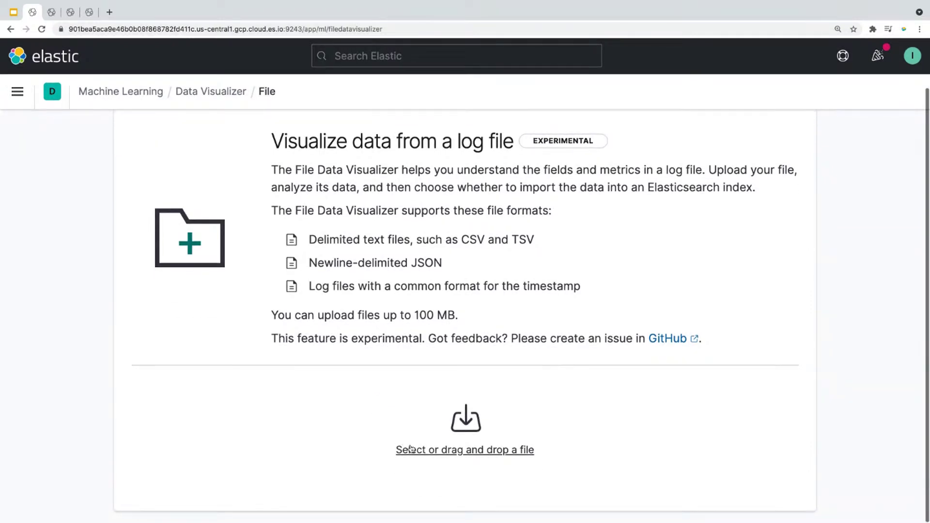
click(500, 430)
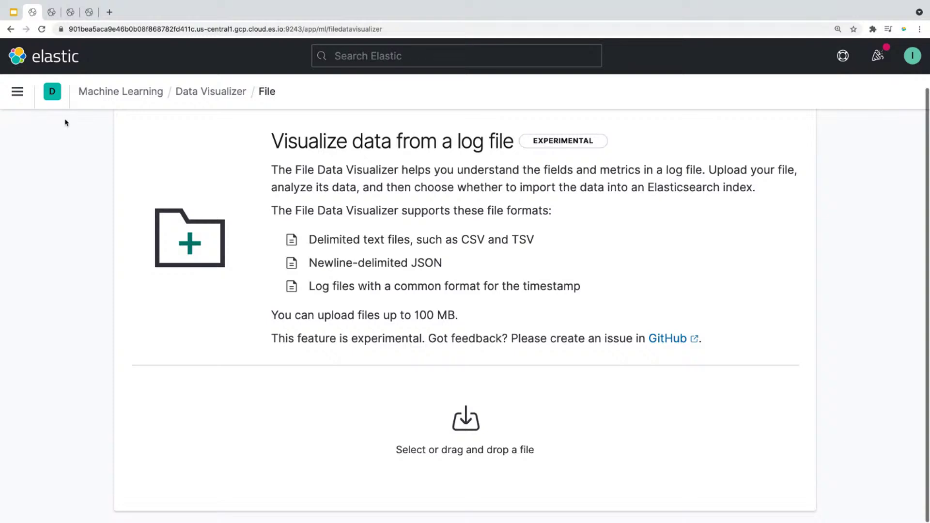
Step: Switch to the data.csv analysis and review its file contents, summary and file stats
click(51, 12)
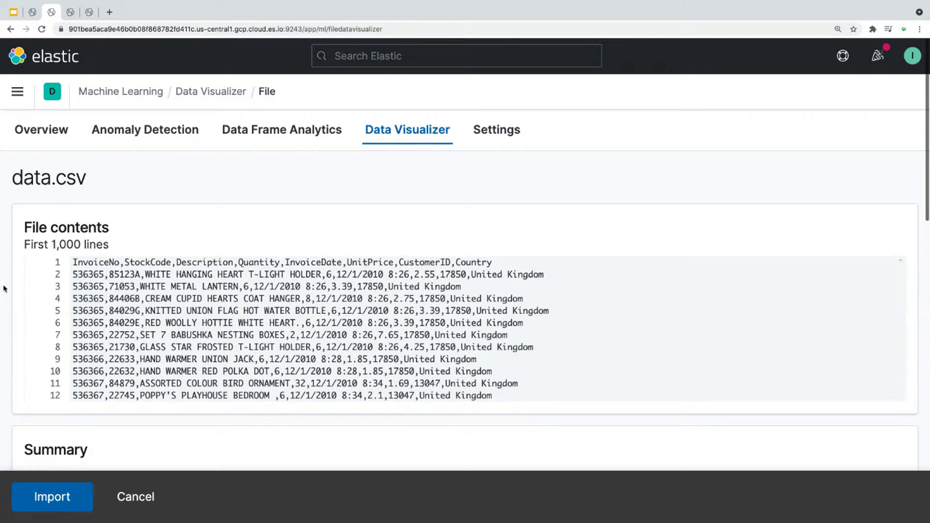
scroll(4, 289, down, 1)
scroll(4, 289, down, 4)
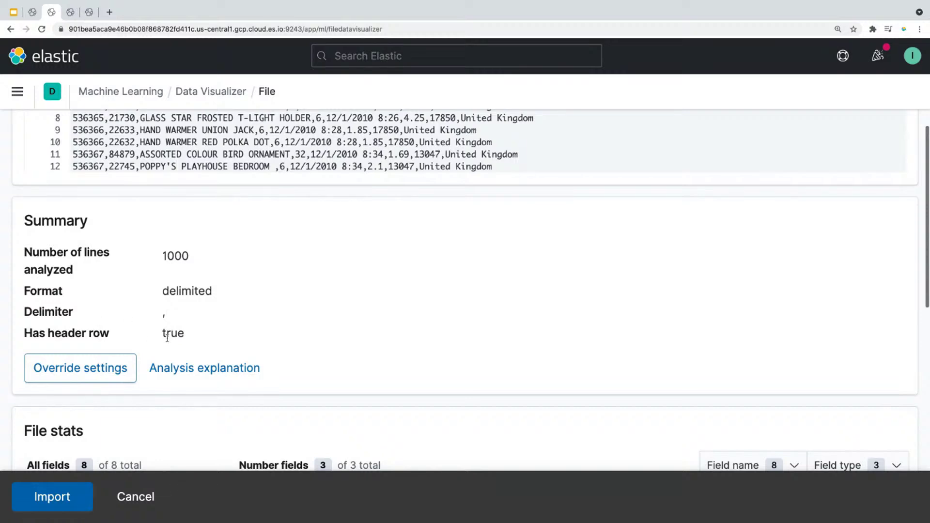
scroll(15, 178, up, 3)
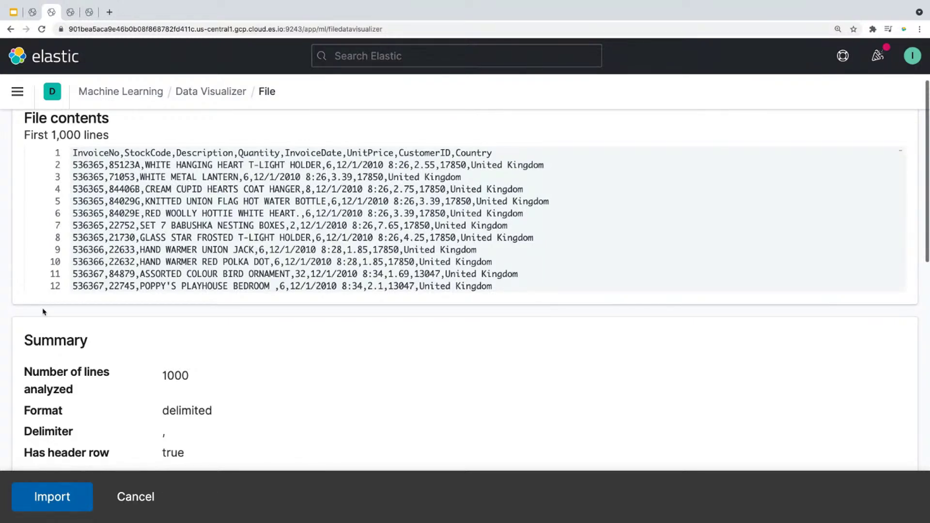
scroll(7, 323, down, 5)
scroll(7, 322, down, 3)
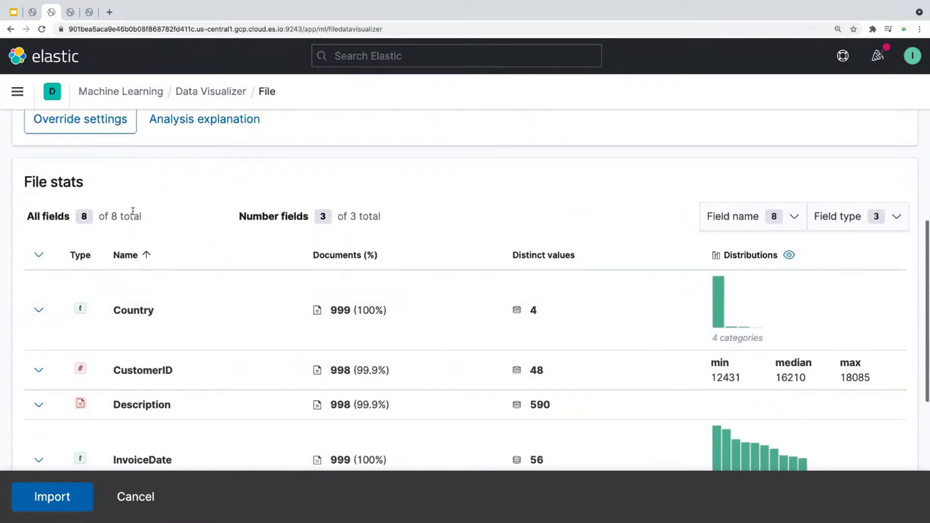
Step: Open the Field name and Field type filter dropdowns on the field statistics table
click(797, 224)
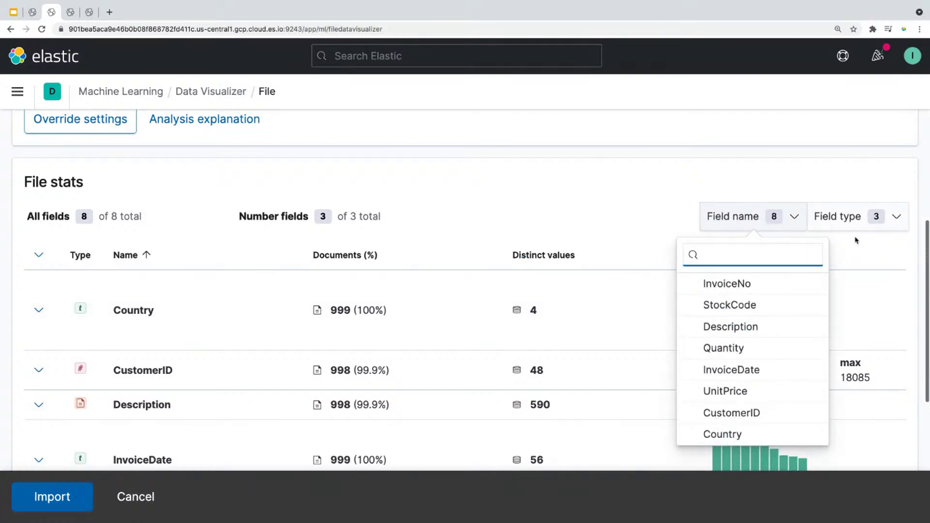
click(897, 218)
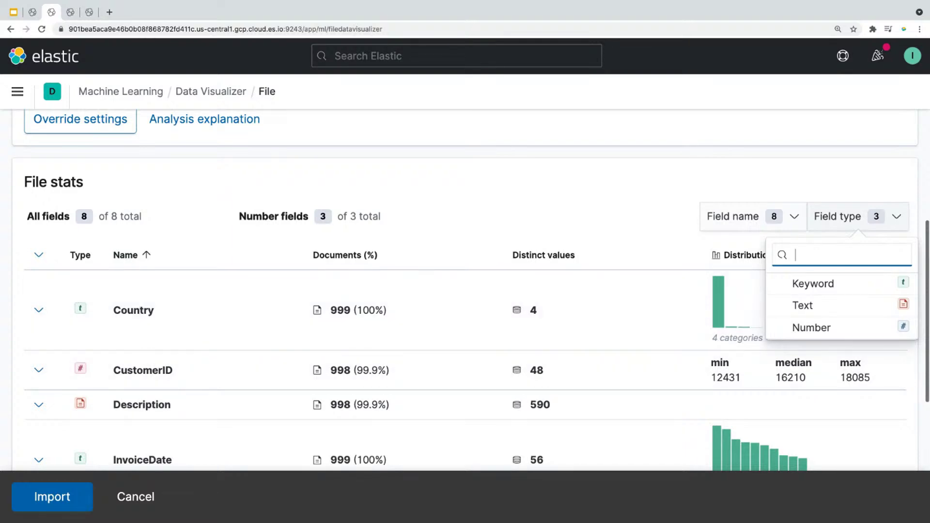
click(40, 311)
Step: Expand the Country row to show its document count and top country values
click(40, 312)
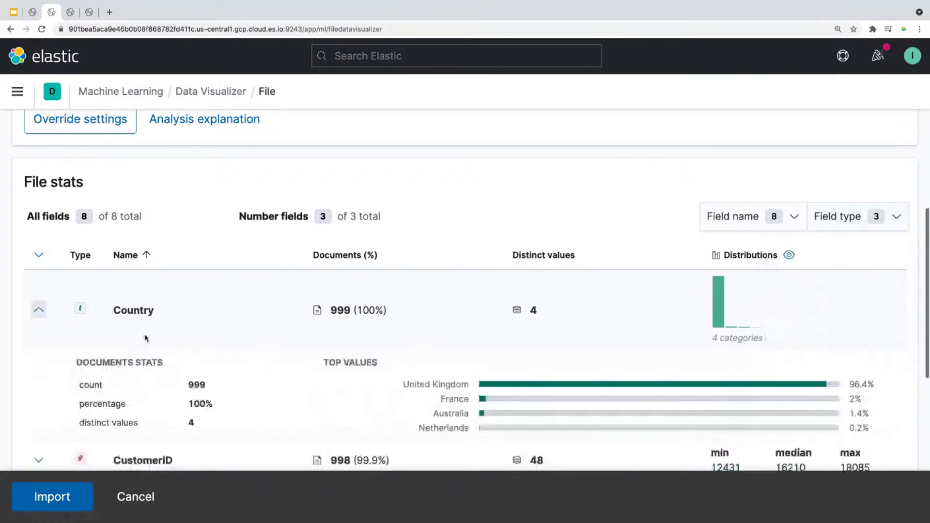
scroll(190, 350, down, 1)
scroll(189, 354, down, 1)
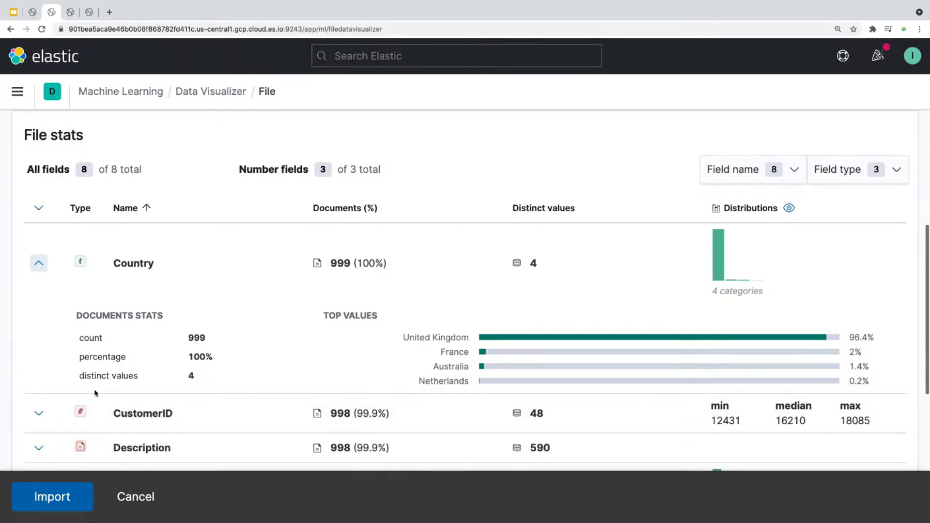
scroll(87, 393, down, 3)
scroll(87, 393, down, 5)
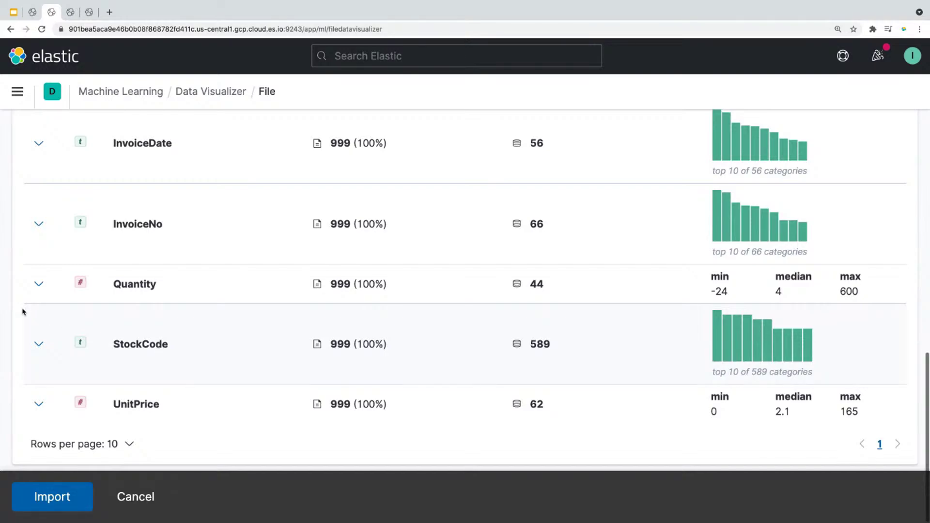
scroll(6, 309, up, 5)
scroll(6, 309, up, 10)
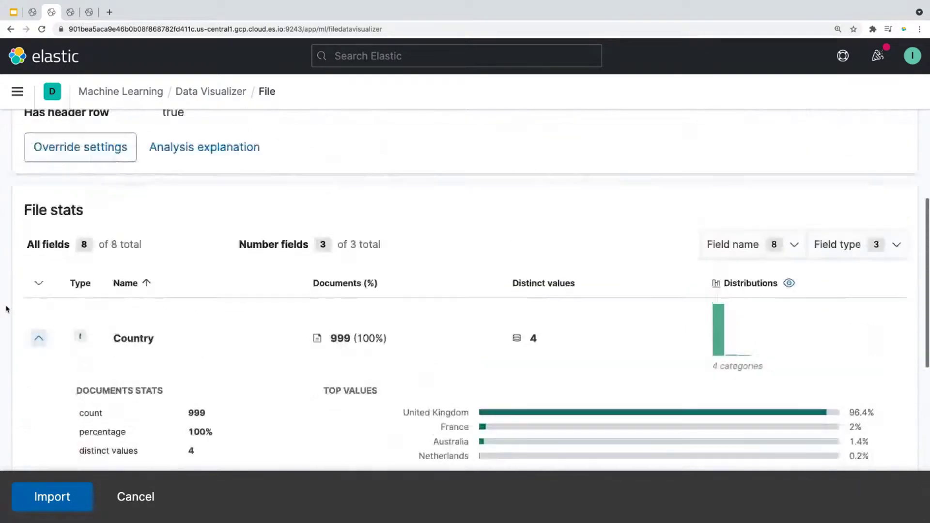
scroll(7, 309, down, 5)
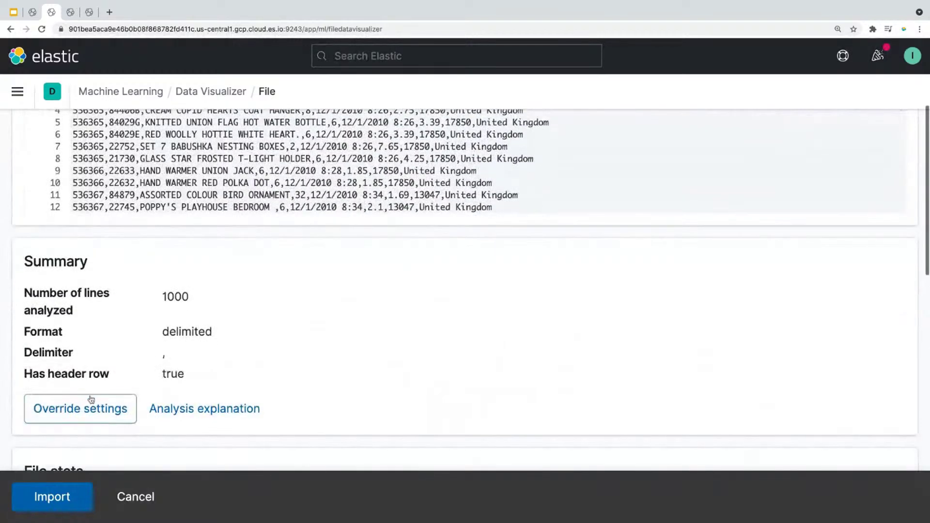
Step: Override the analysis settings to rename StockCode to StockNo and re-analyse data.csv
click(103, 410)
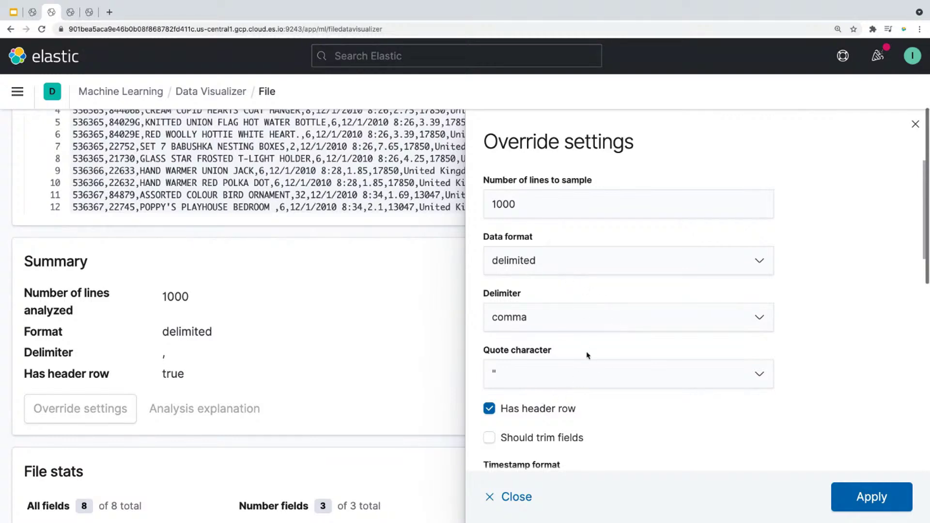
scroll(587, 356, down, 4)
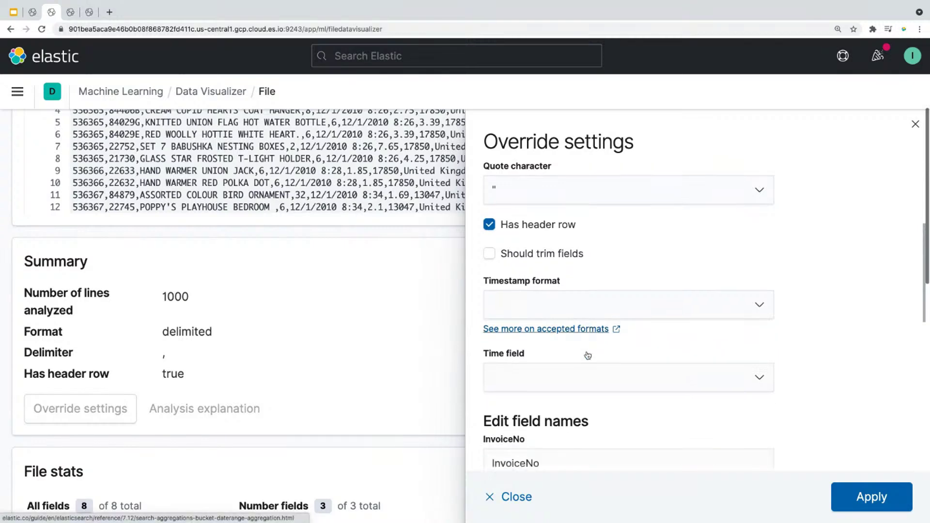
scroll(587, 355, down, 5)
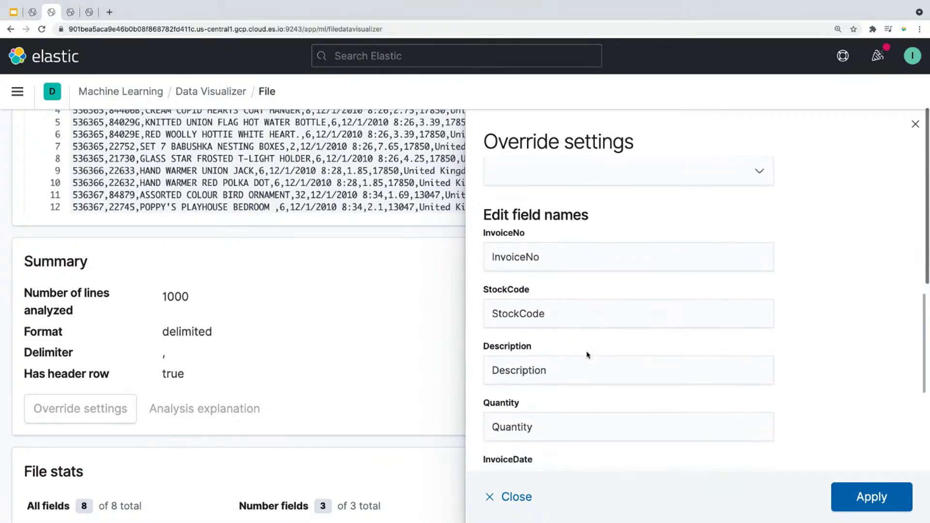
click(545, 314)
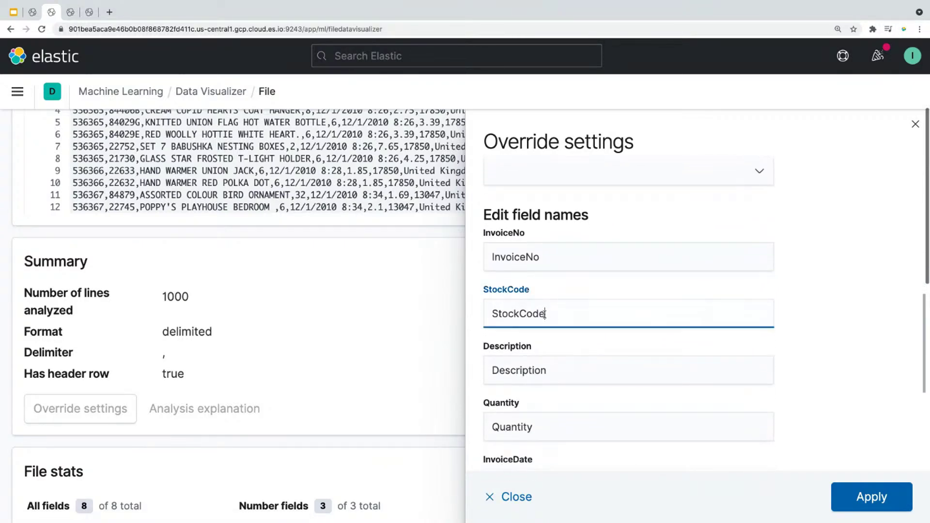
key(BackSpace)
key(BackSpace)
key(BackSpace)
key(BackSpace)
text(No)
click(836, 499)
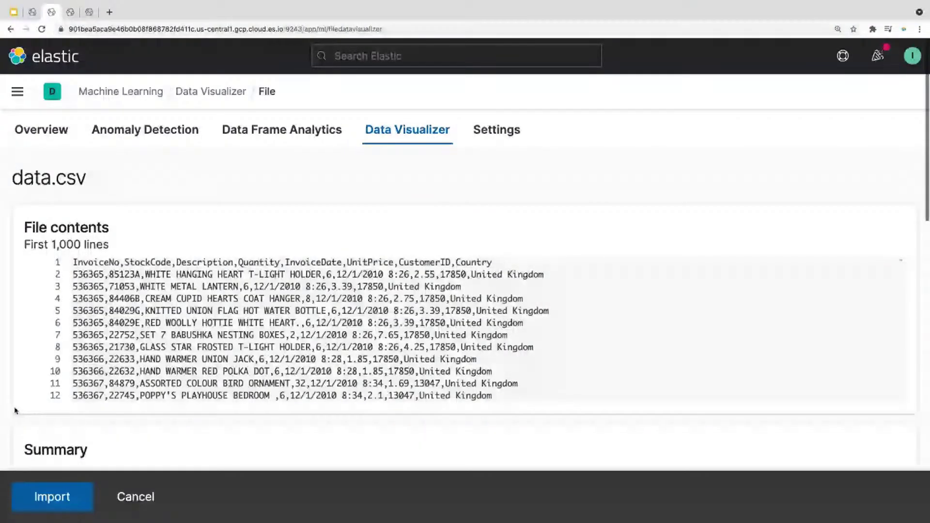
Step: Confirm StockNo appears in the File stats table and proceed to Import
scroll(14, 410, down, 10)
scroll(7, 414, down, 3)
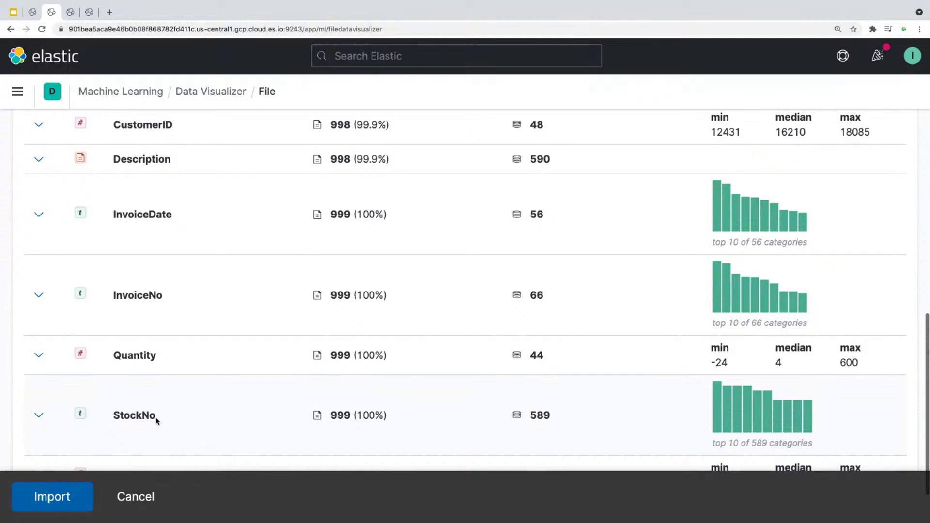
click(47, 499)
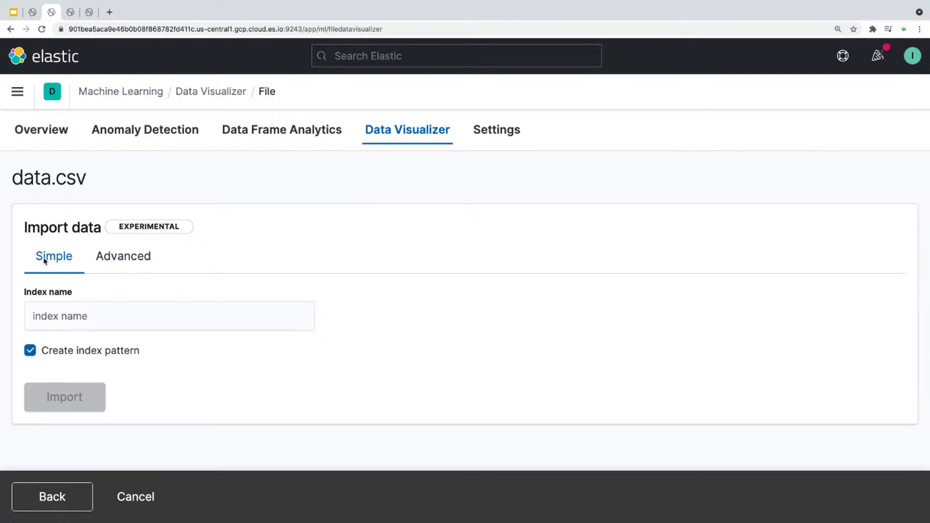
Step: Enter 'test' as the index name and show the Advanced import options
click(48, 322)
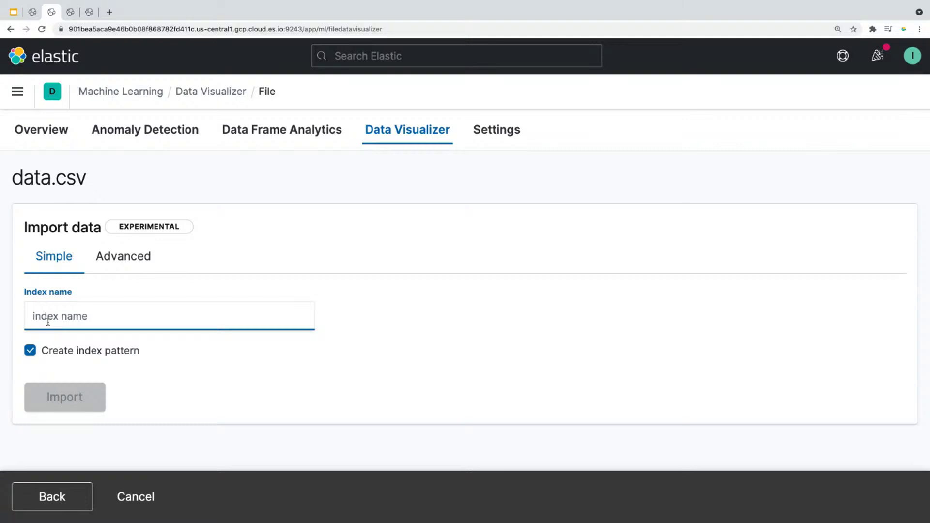
text(test)
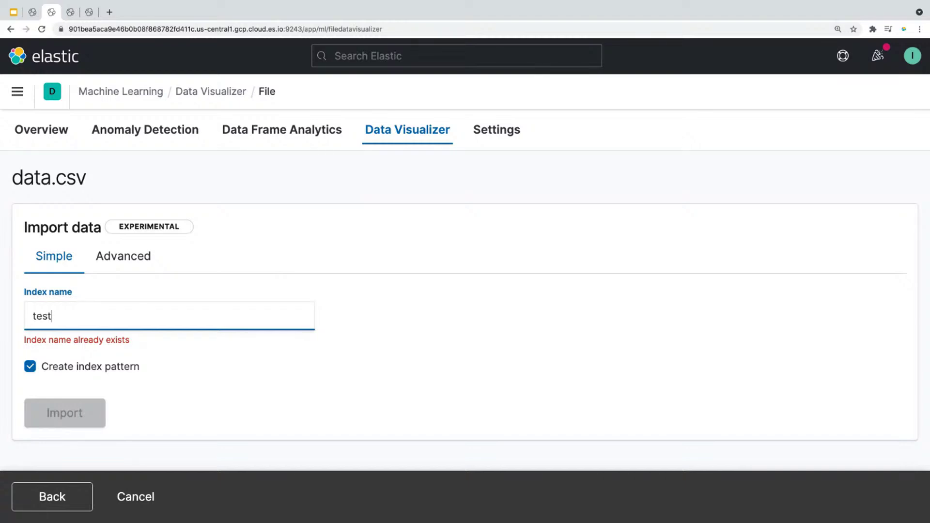
click(133, 257)
scroll(133, 311, down, 5)
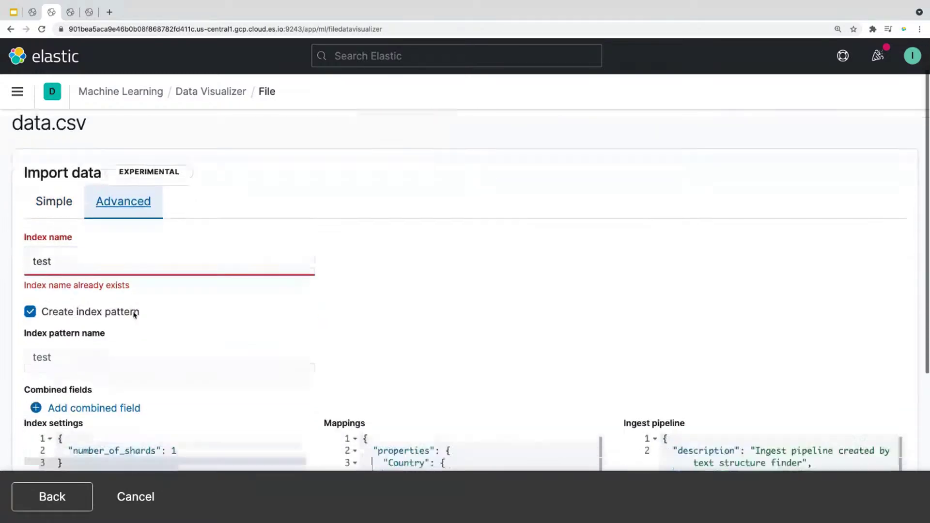
scroll(133, 311, down, 2)
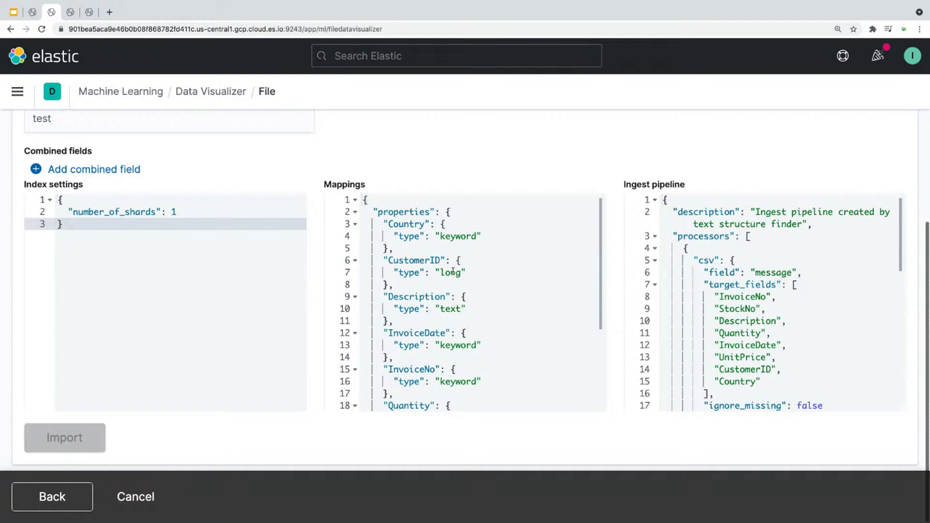
Step: Replace CustomerID's 'long' type with 'short' in the Mappings editor
click(448, 272)
drag(440, 273, 461, 274)
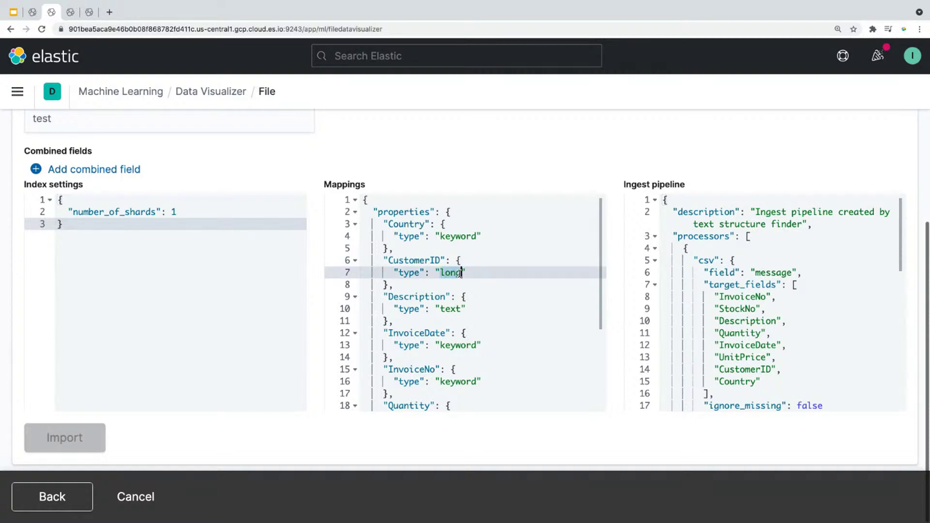
text(short)
scroll(721, 311, down, 7)
Step: Duplicate the remove processor and select its 'message' field to replace with InvoiceNo
click(685, 333)
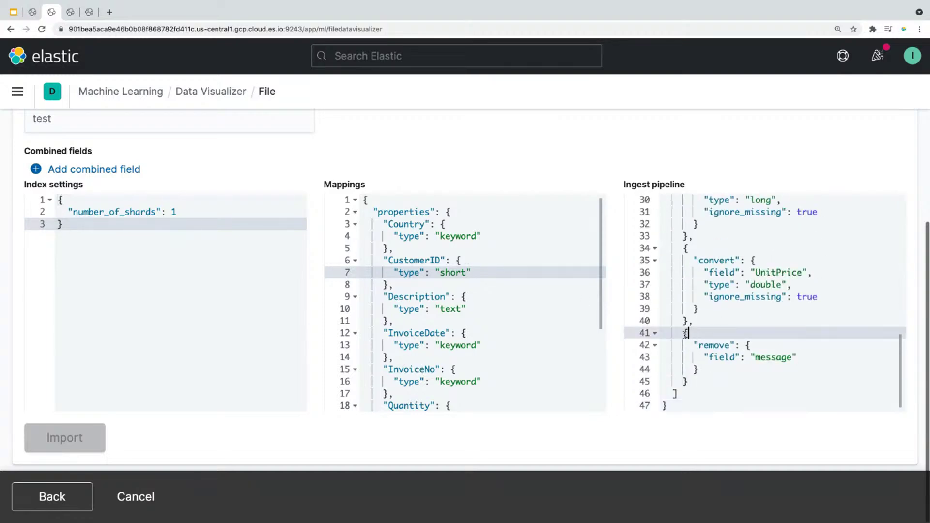
drag(684, 333, 695, 386)
key(super+c)
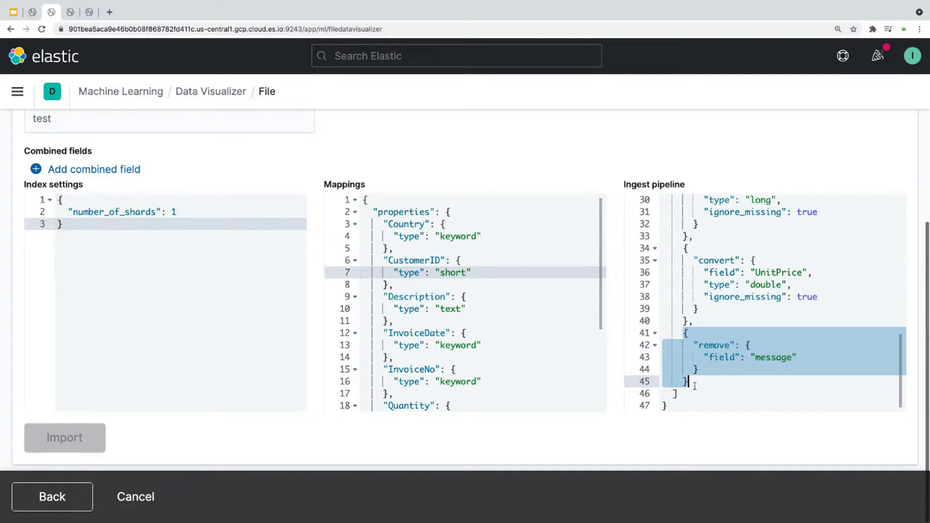
click(695, 386)
text(,)
key(Return)
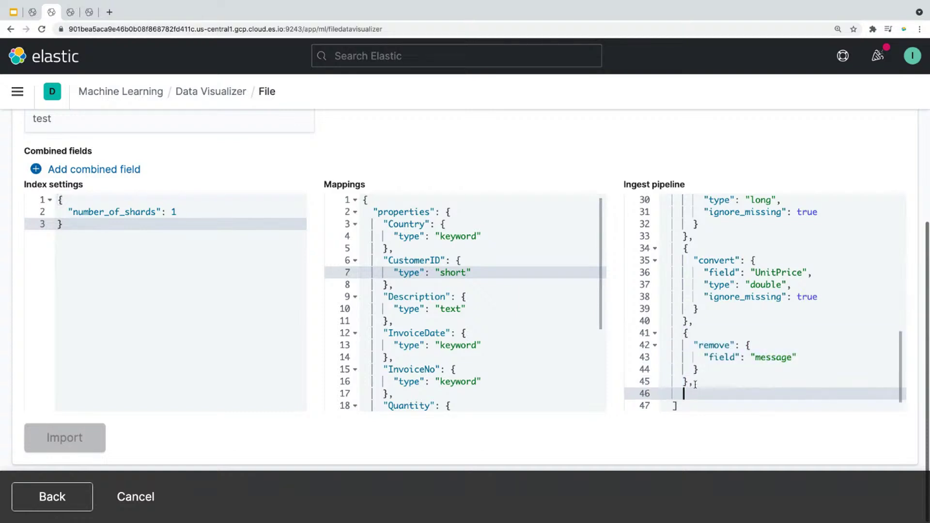
key(super+v)
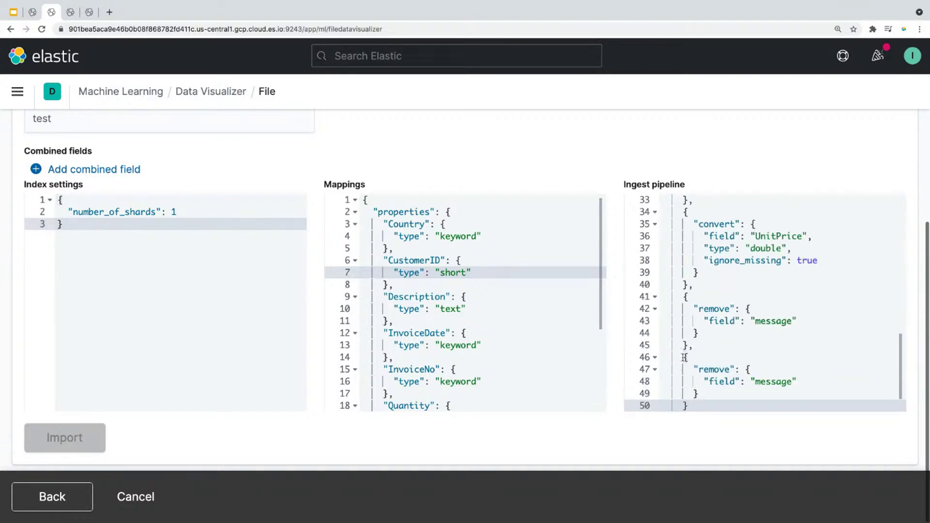
drag(390, 369, 436, 369)
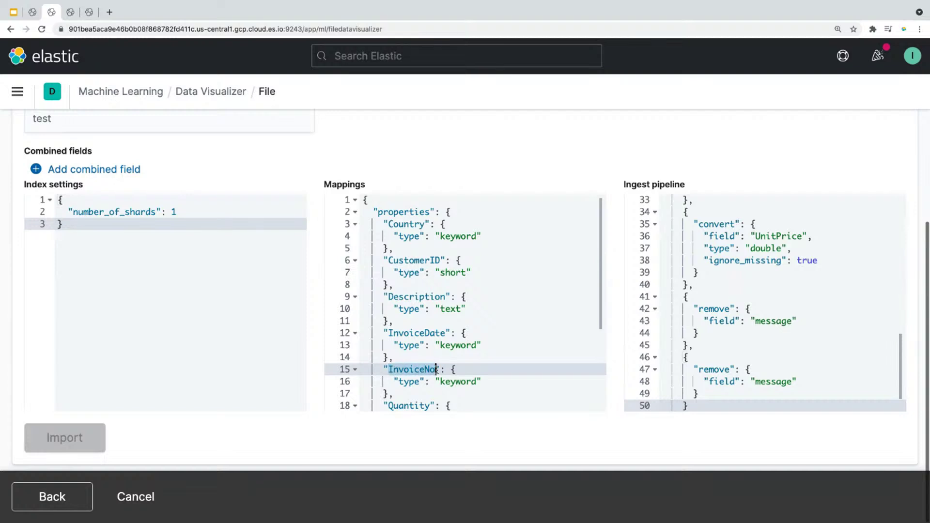
click(755, 382)
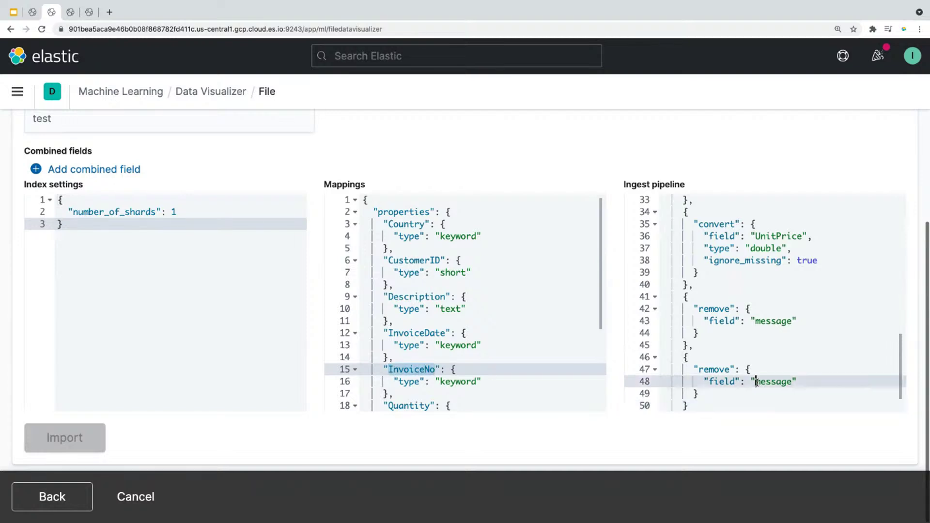
drag(756, 382, 792, 382)
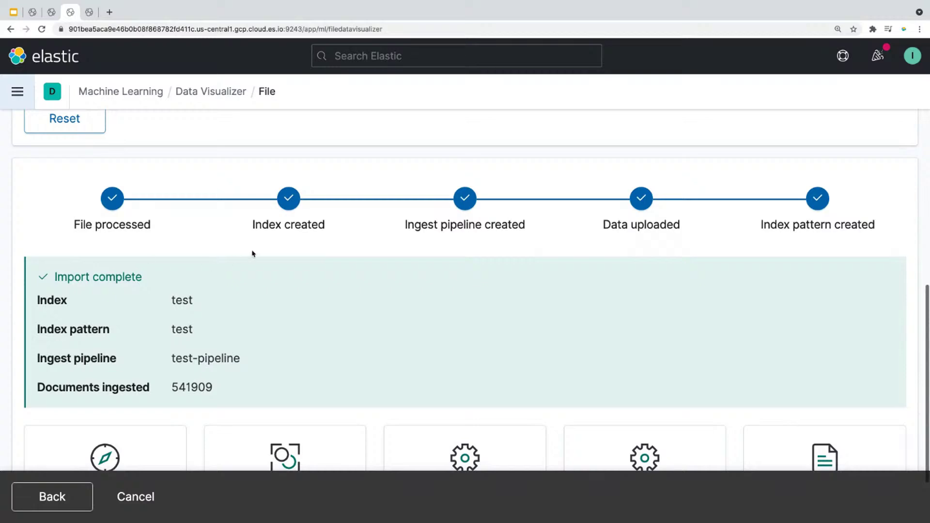
Step: Open the main navigation and switch to the Dev Tools console
click(19, 93)
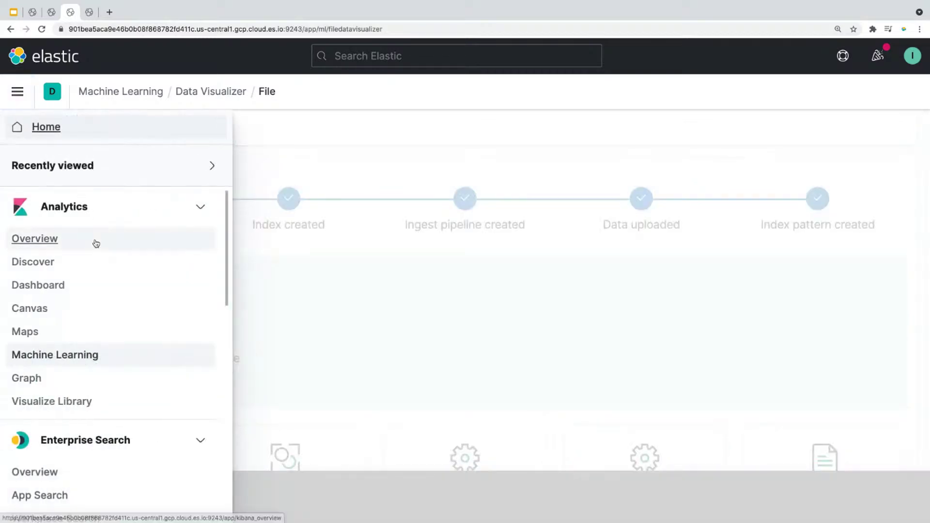
scroll(94, 243, down, 10)
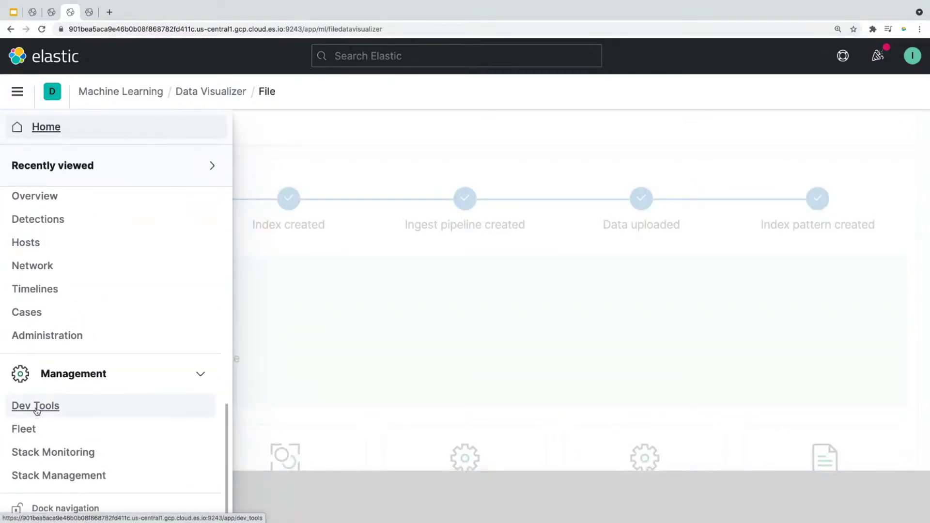
click(89, 13)
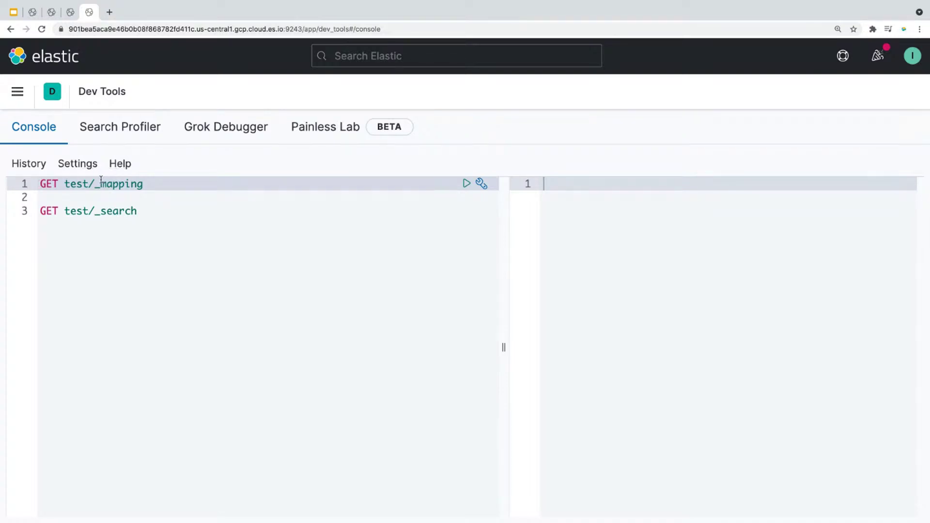
Step: Run GET test/_mapping, highlight CustomerID's 'short' type, then select the GET test/_search request
click(465, 184)
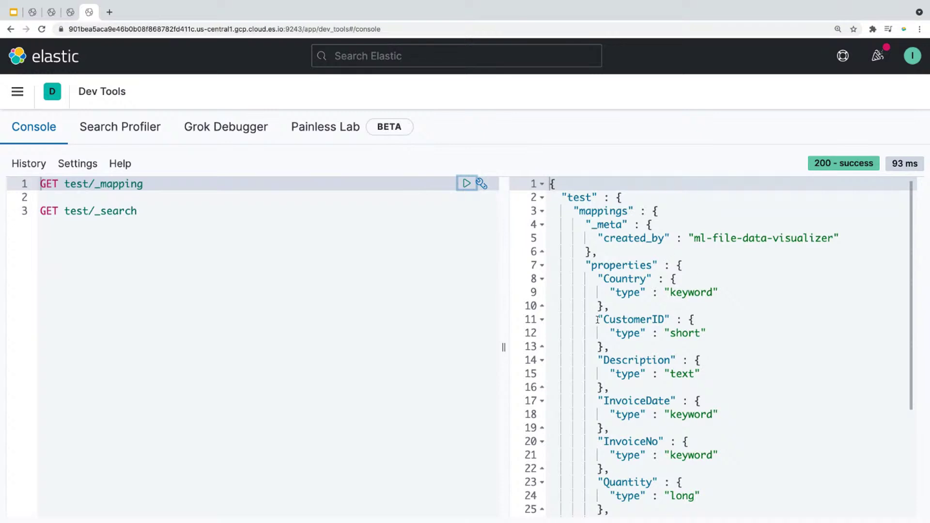
click(606, 319)
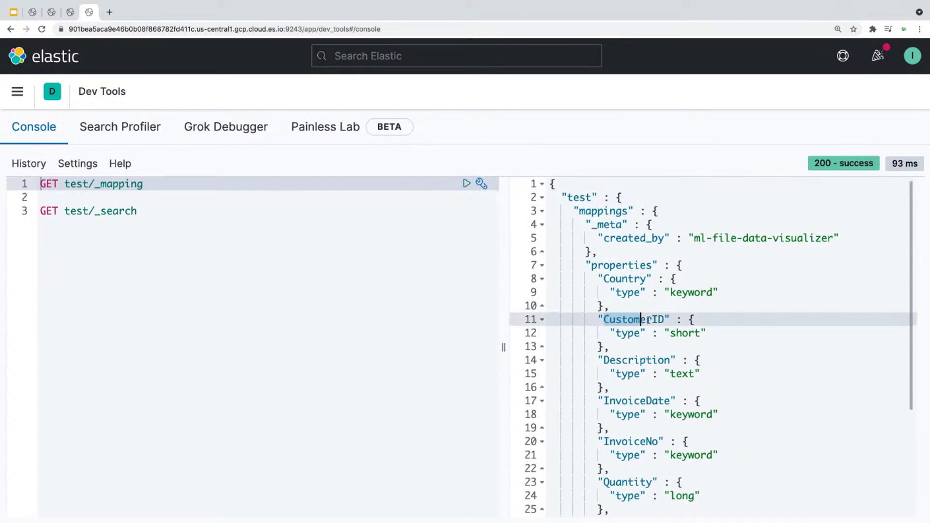
click(678, 333)
drag(677, 333, 699, 333)
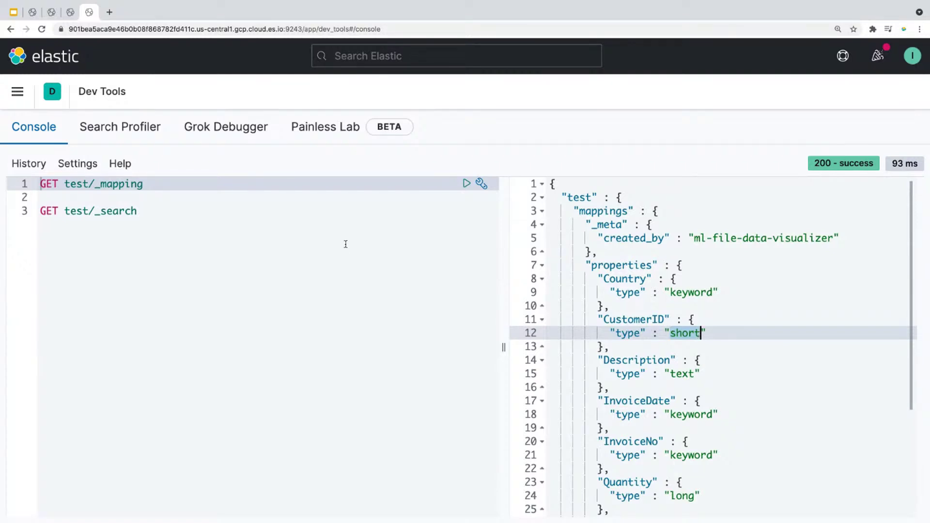
click(162, 211)
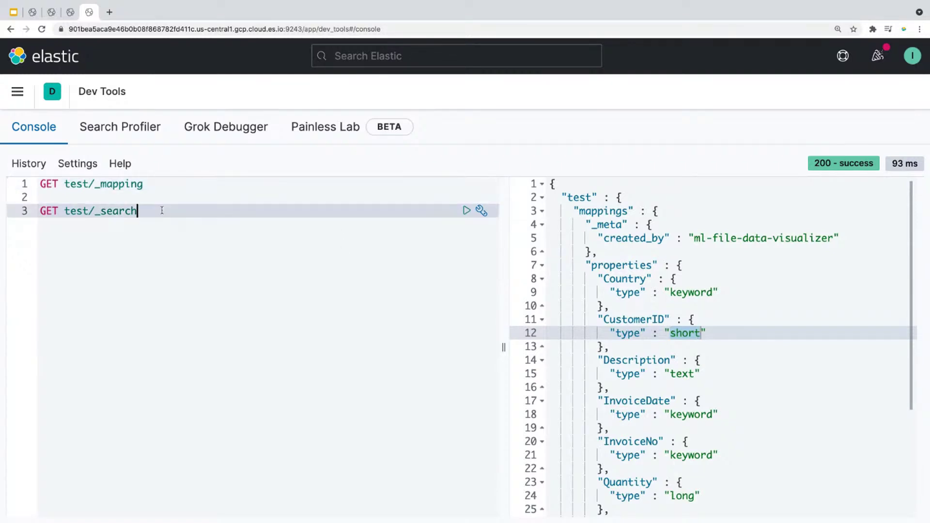
Step: Run GET test/_search and inspect a returned document's fields, including StockCode and CustomerID 17850
click(466, 211)
scroll(645, 305, down, 6)
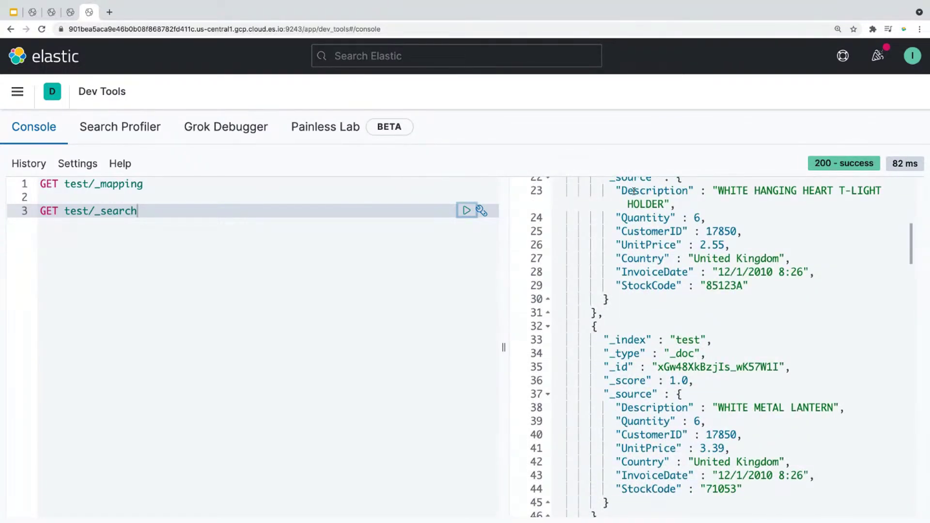
drag(620, 190, 682, 283)
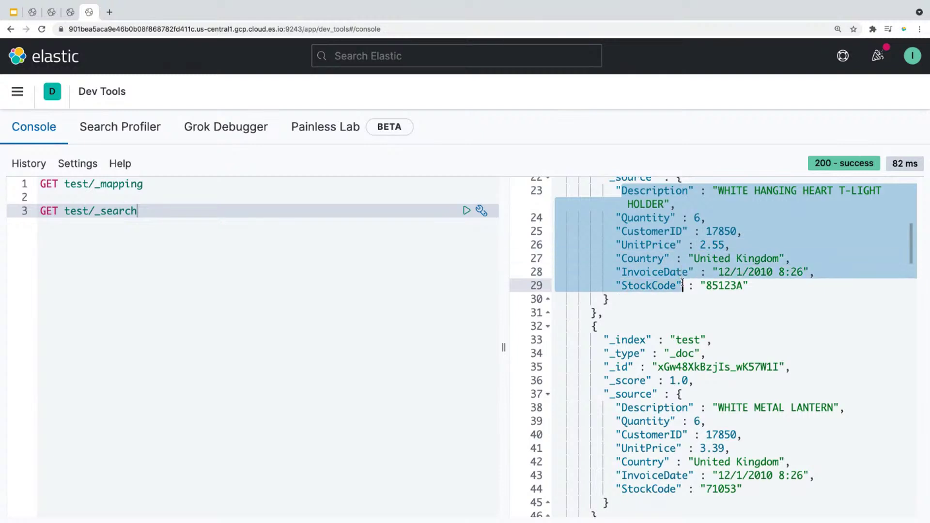